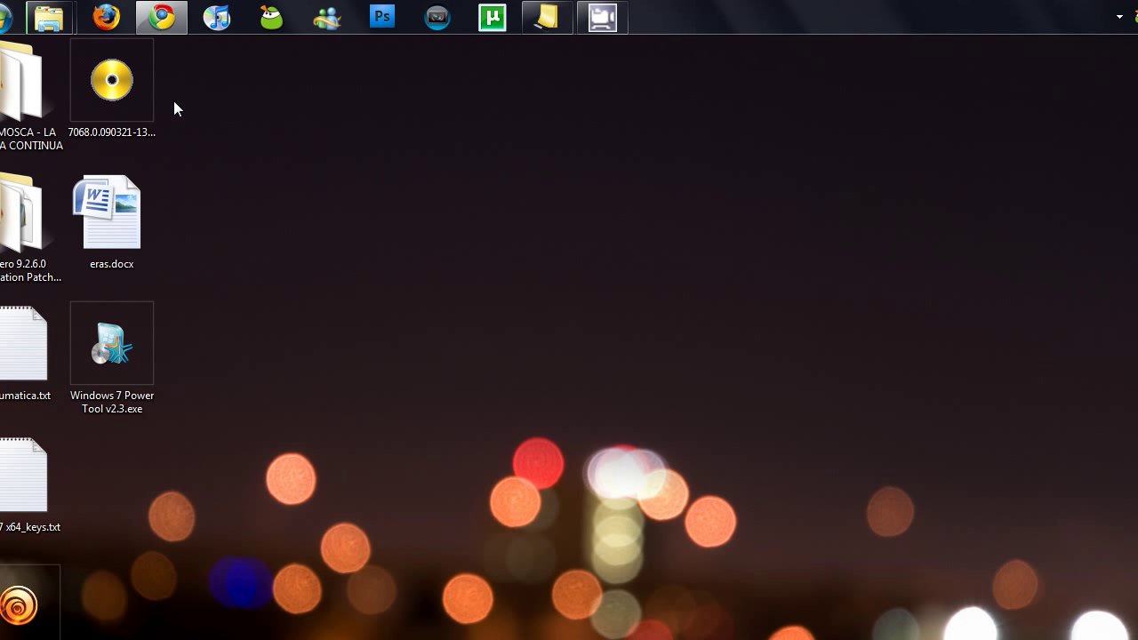
Step: Switch to Chrome and download the Windows version of YamiPod from the Binaries section of the YamiPod downloads page
left_click(189, 19)
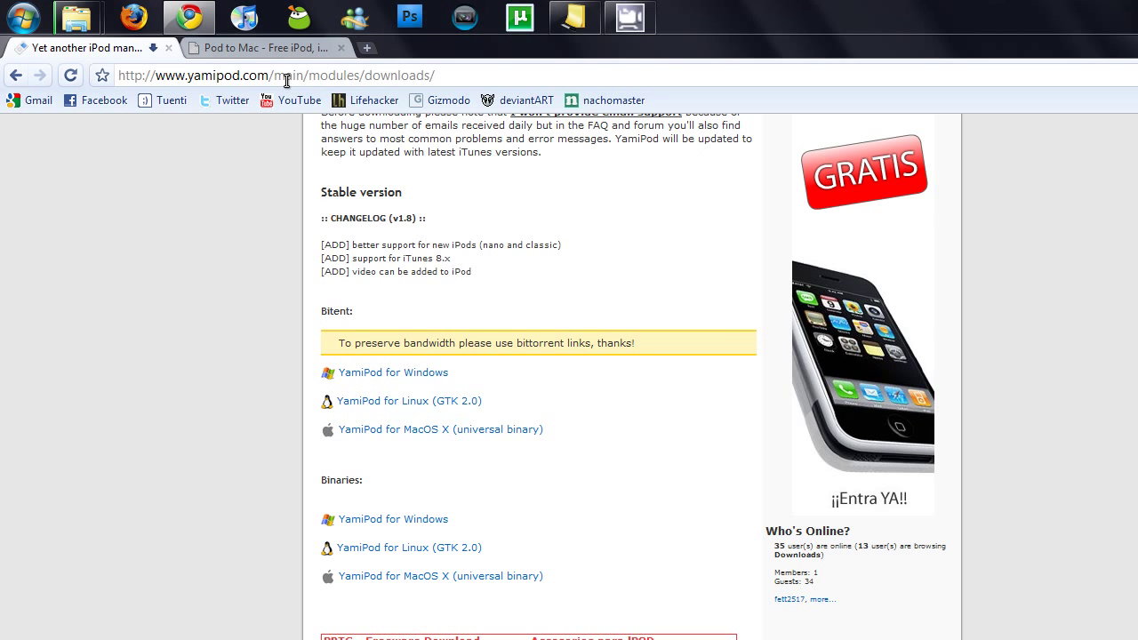
scroll(475, 329, "up", 5)
scroll(471, 329, "up", 1)
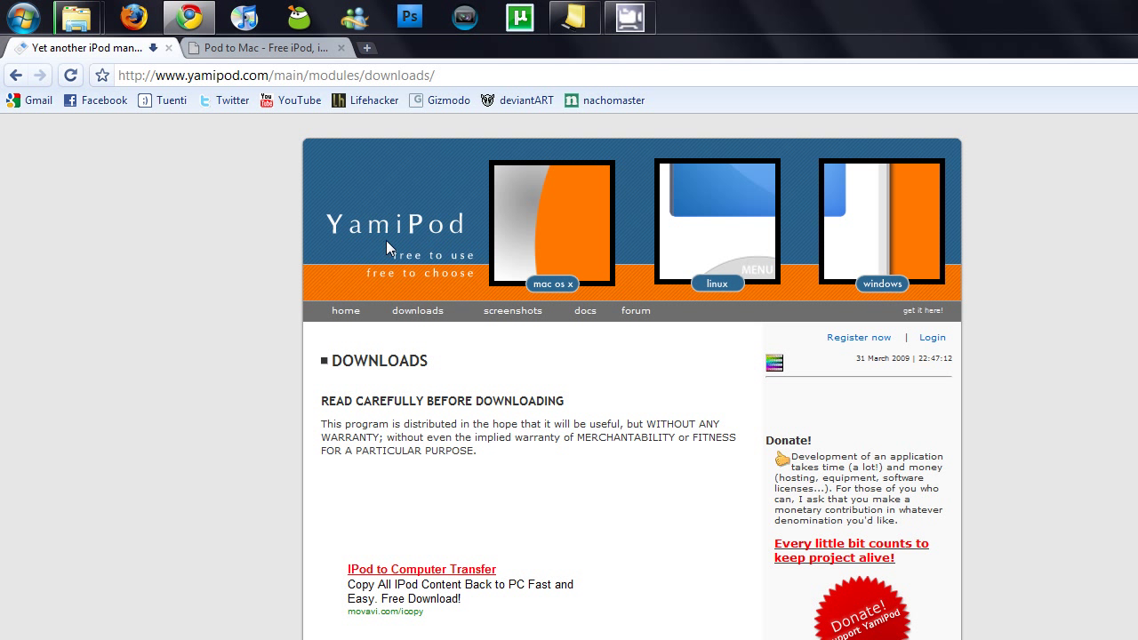
scroll(684, 382, "down", 3)
scroll(483, 292, "up", 3)
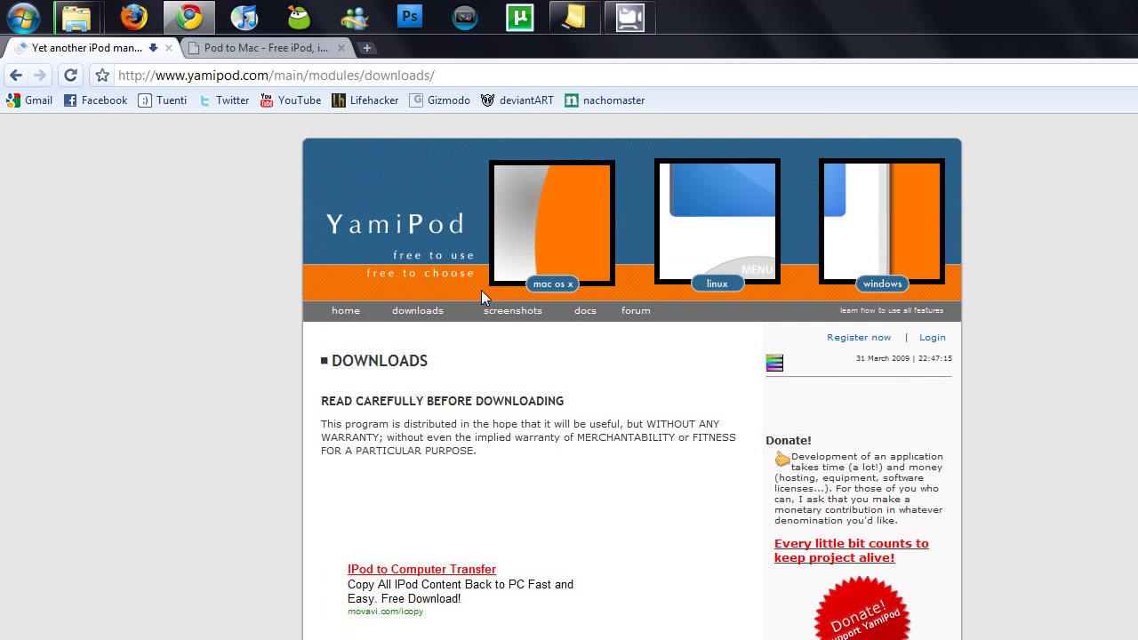
left_click(428, 320)
scroll(445, 354, "down", 8)
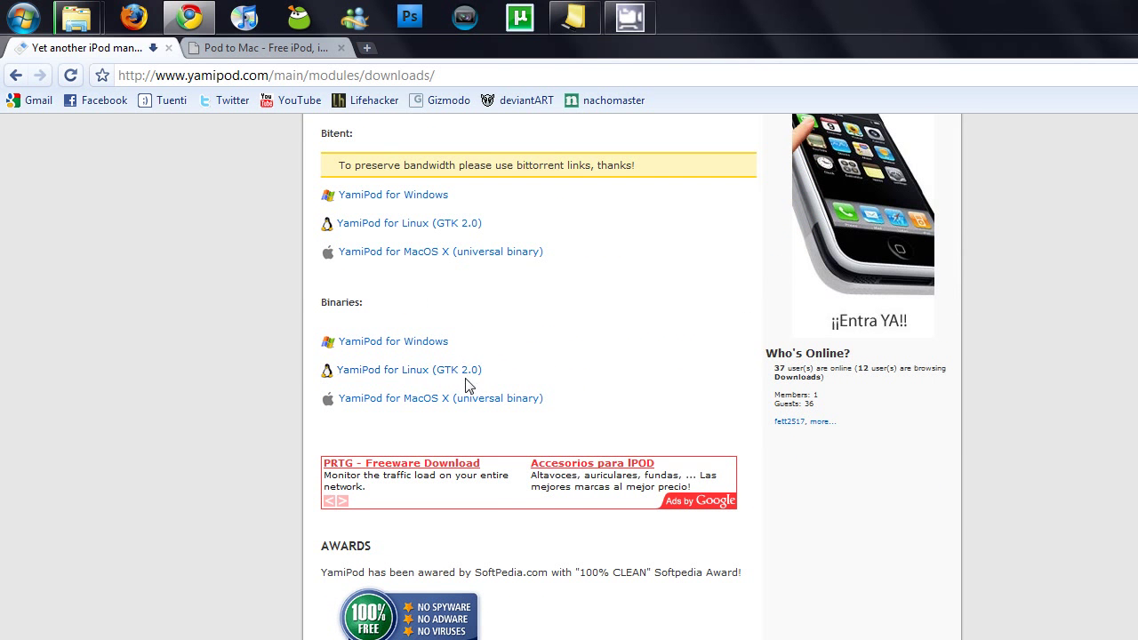
left_click(422, 345)
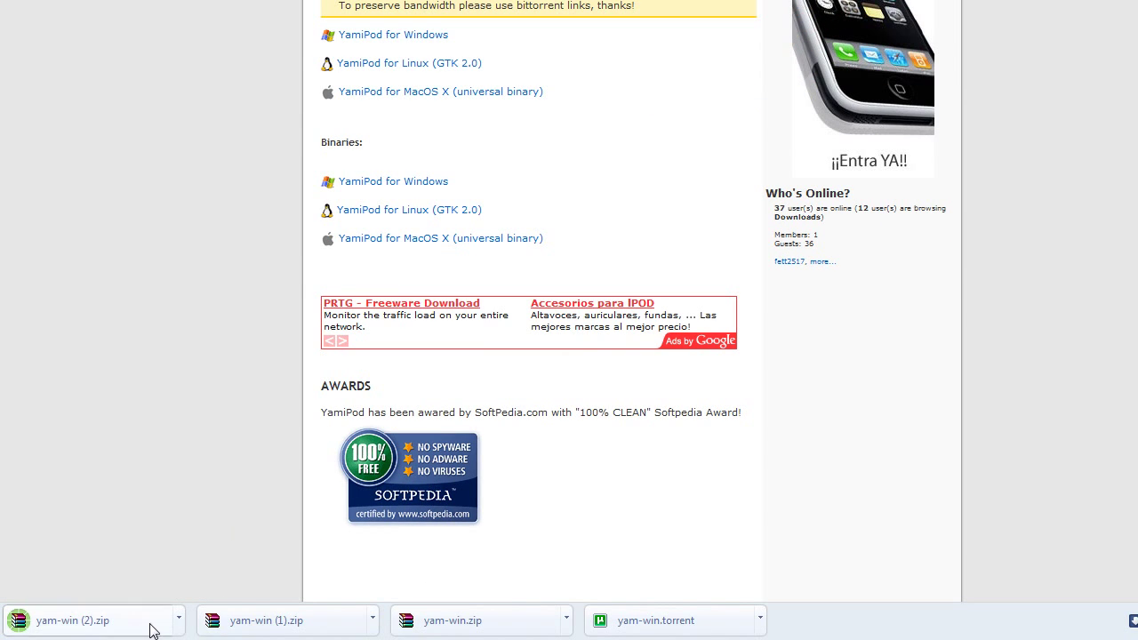
Step: Open the downloaded yam-win (2).zip, run YamiPod.exe from it, close the archive, and move the YamiPod window toward the screen's centre
left_click(149, 629)
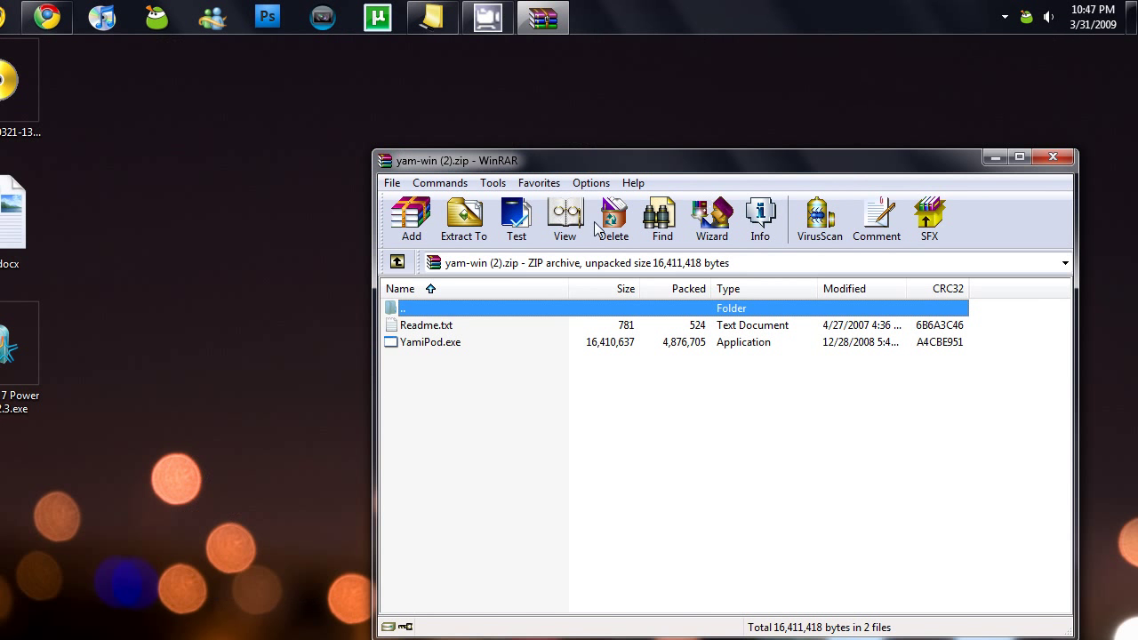
left_click(418, 343)
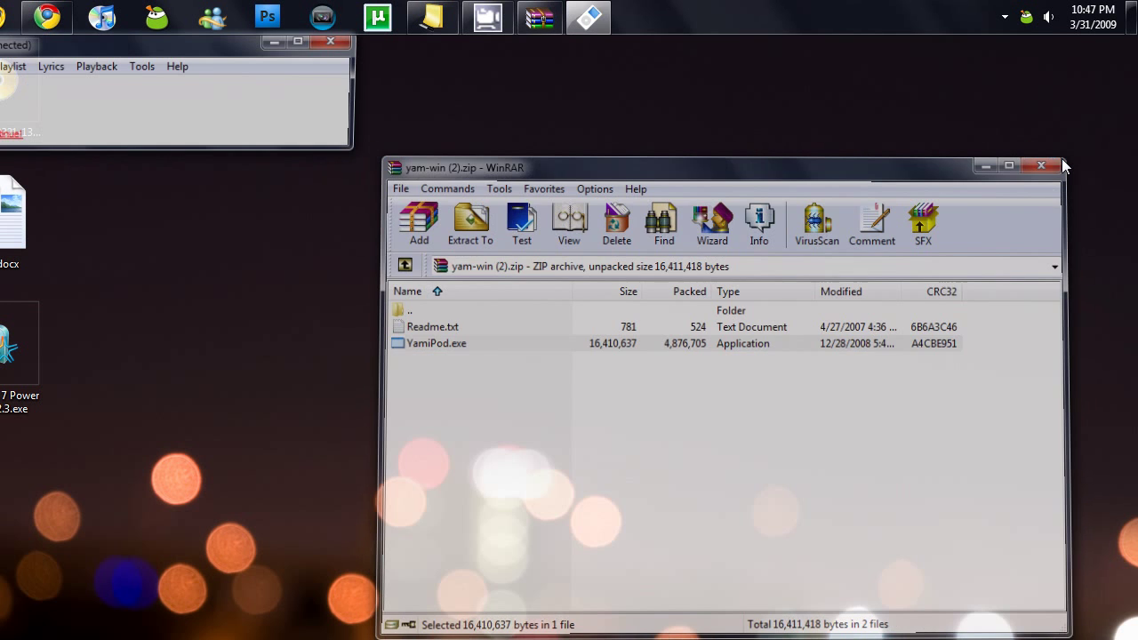
left_click(1053, 158)
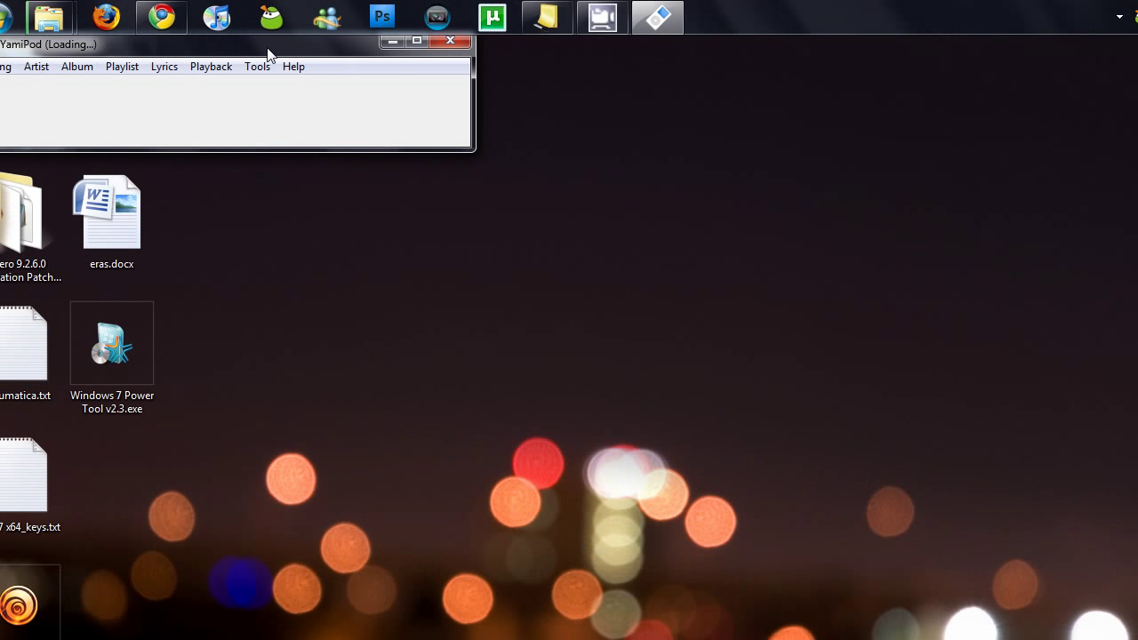
left_click_drag(267, 55, 611, 270)
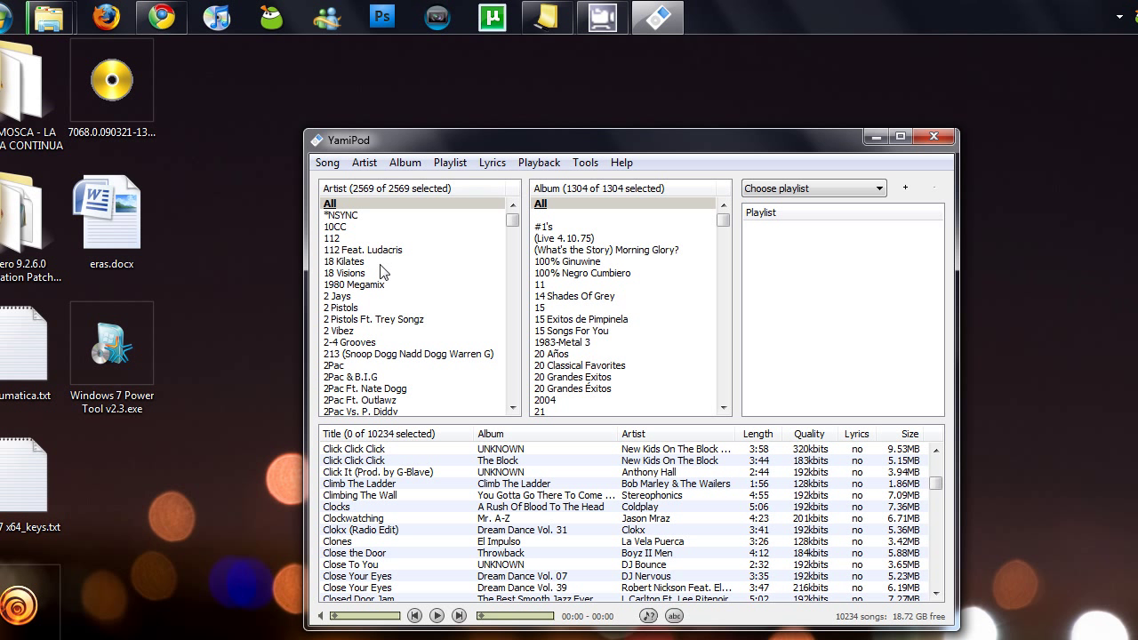
left_click(329, 164)
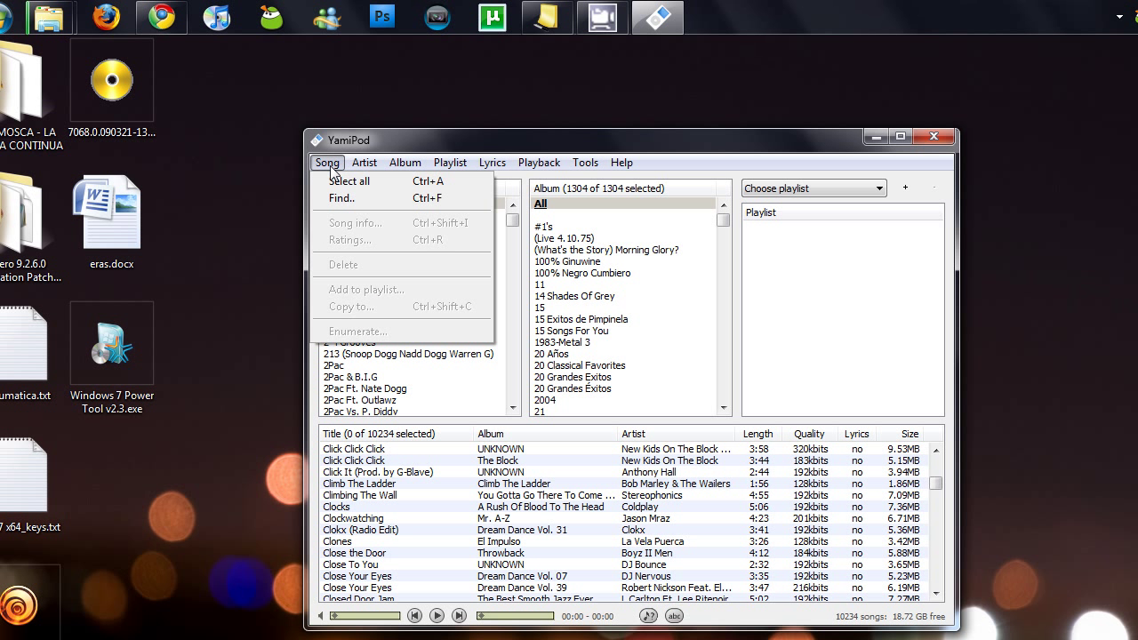
left_click(348, 138)
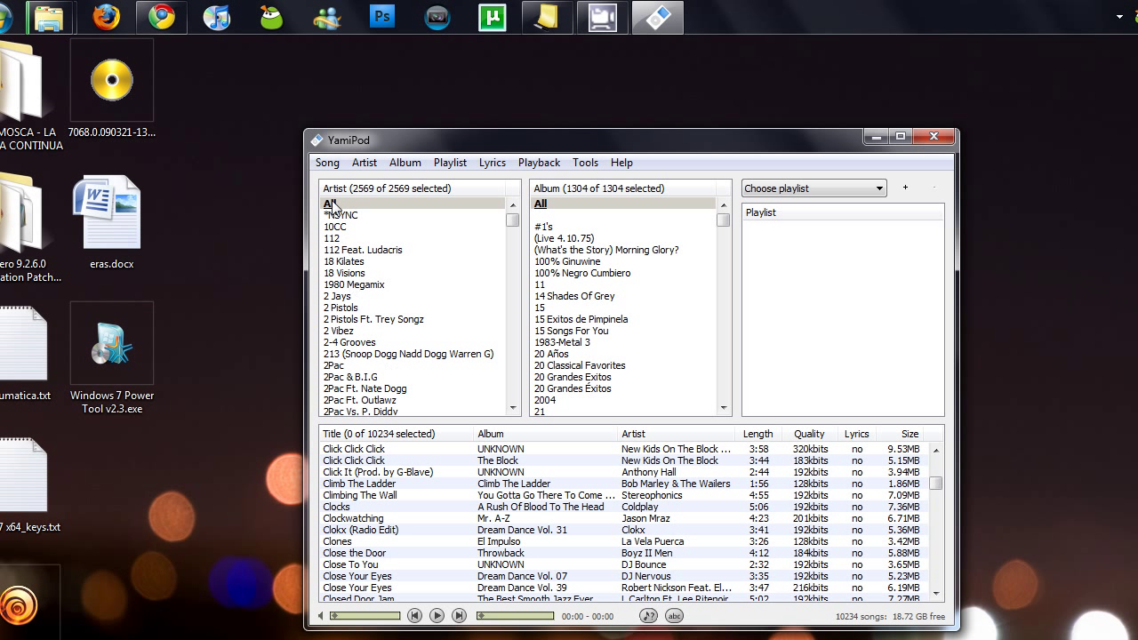
left_click(328, 163)
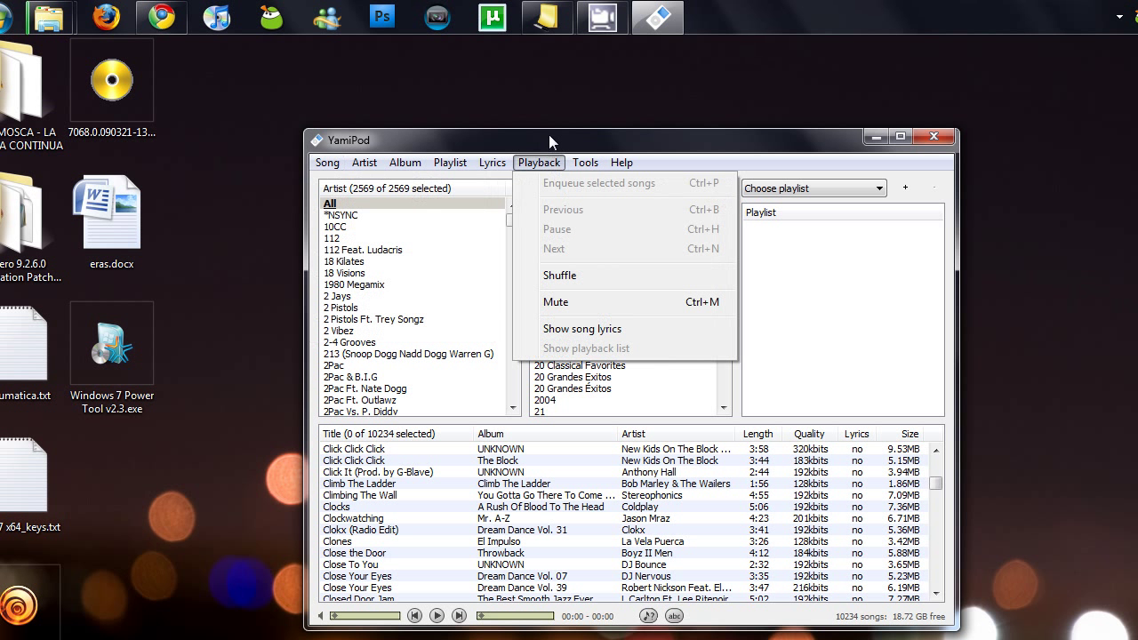
left_click(549, 134)
Step: Copy the song This I Promise You from *NSYNC's Greatest Hits album to the desktop as a Direct Copy
left_click(335, 217)
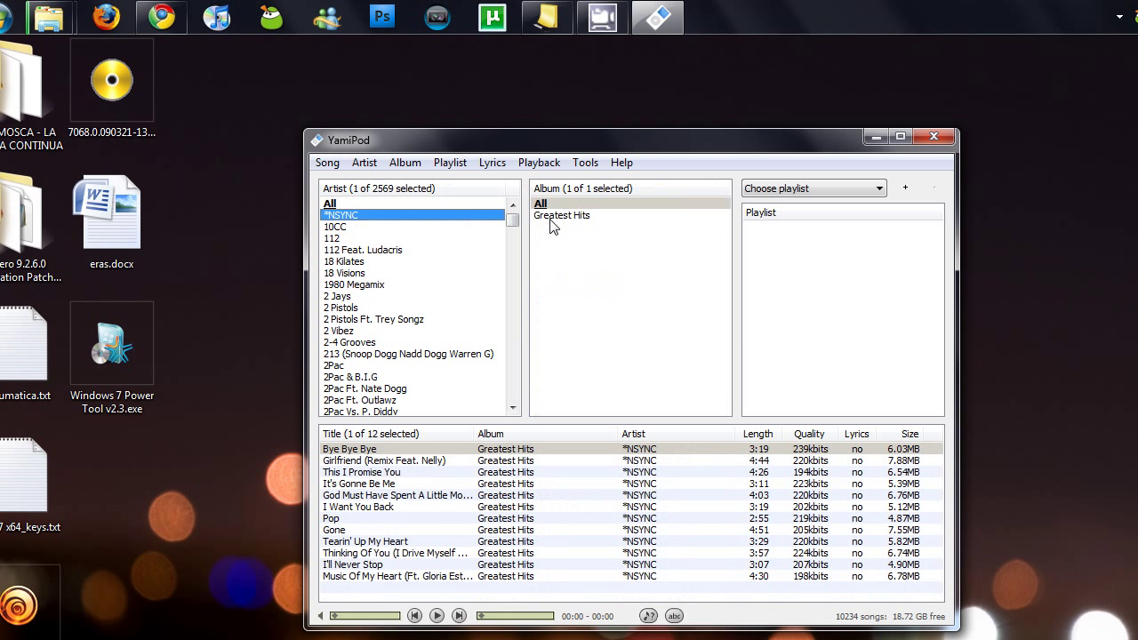
left_click(551, 216)
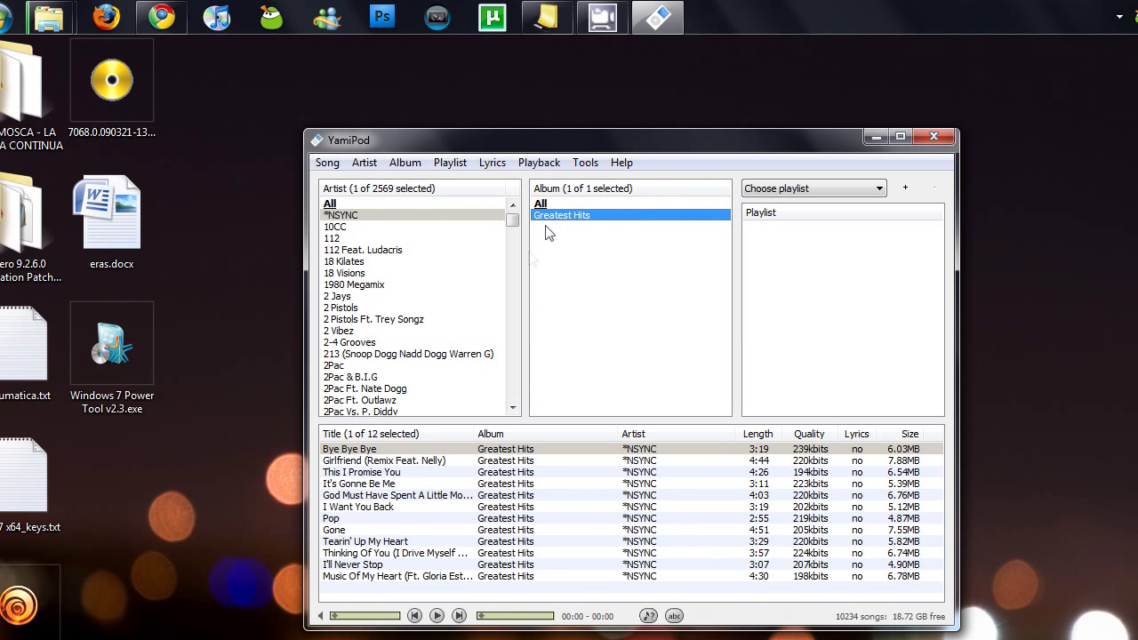
left_click(368, 474)
left_click(327, 163)
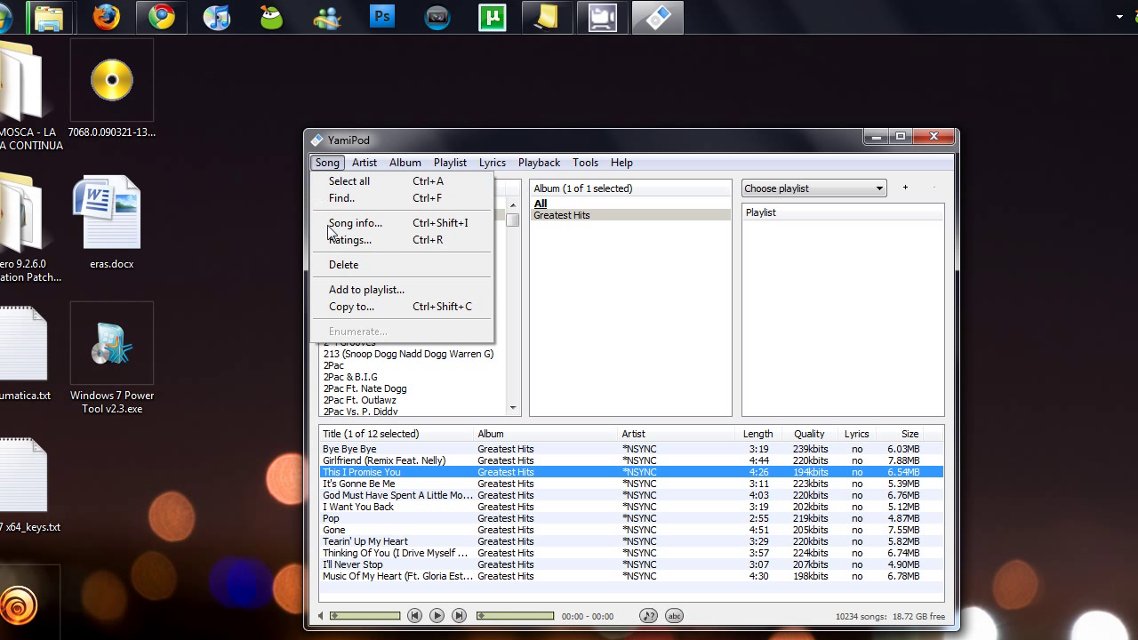
left_click(360, 307)
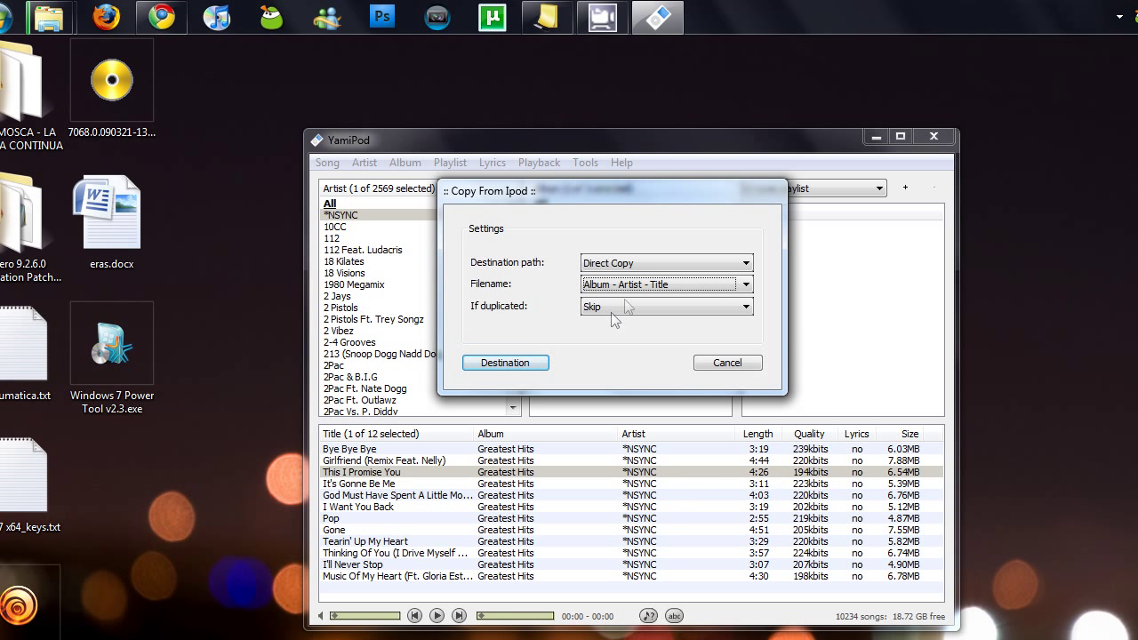
left_click(632, 263)
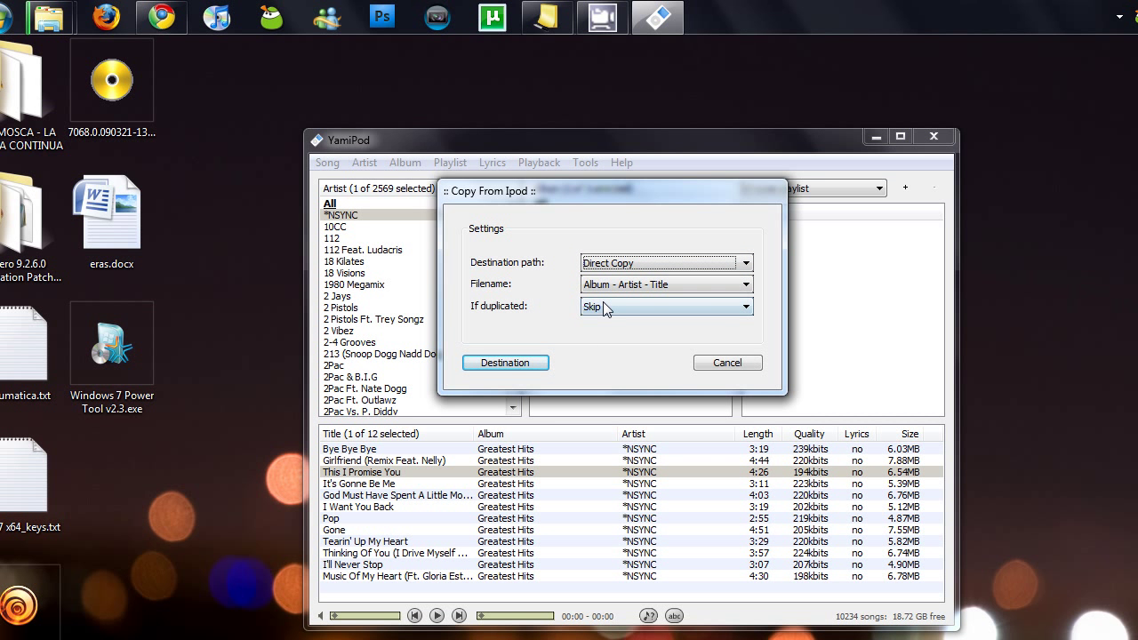
left_click(507, 365)
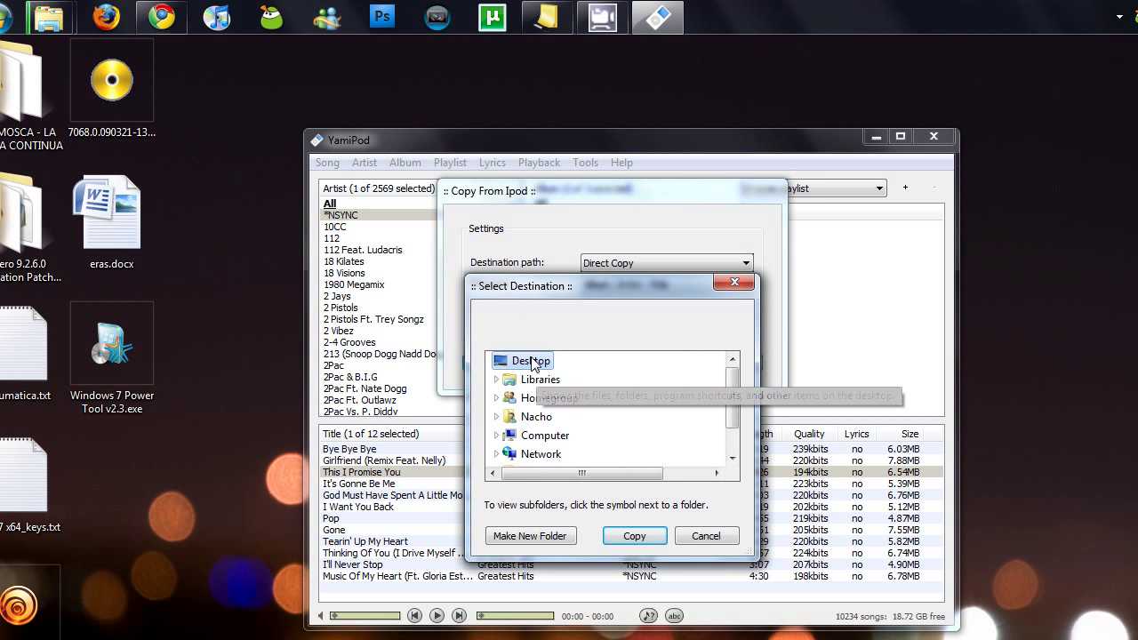
left_click(634, 536)
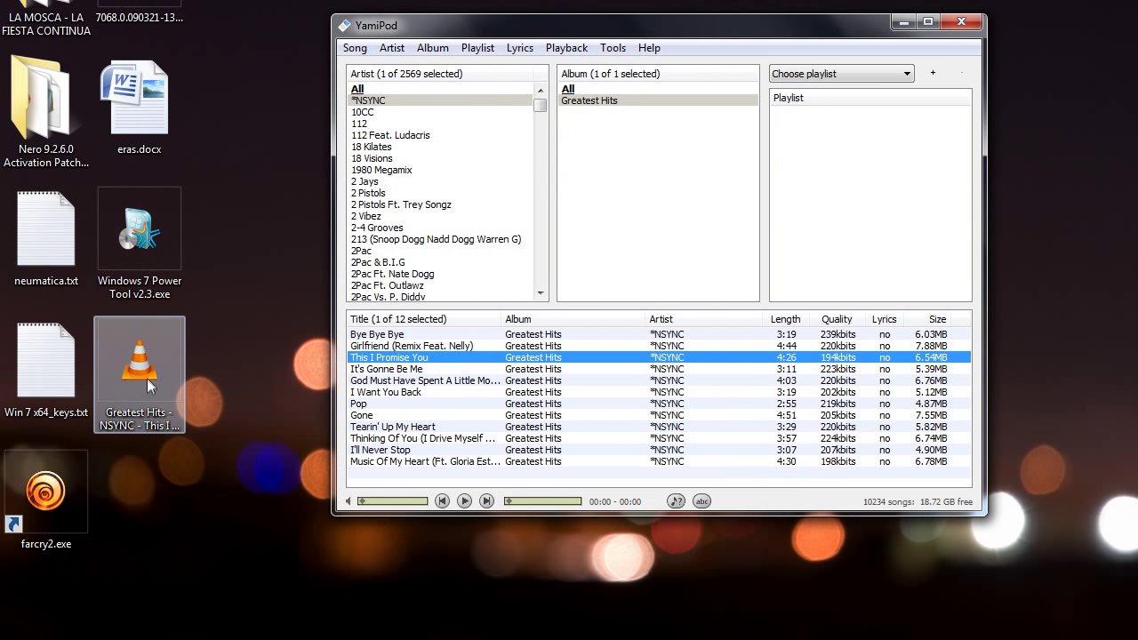
Step: Play the copied This I Promise You file from the desktop to check it, and close the VLC player
left_click_drag(149, 385, 174, 380)
double_click(176, 374)
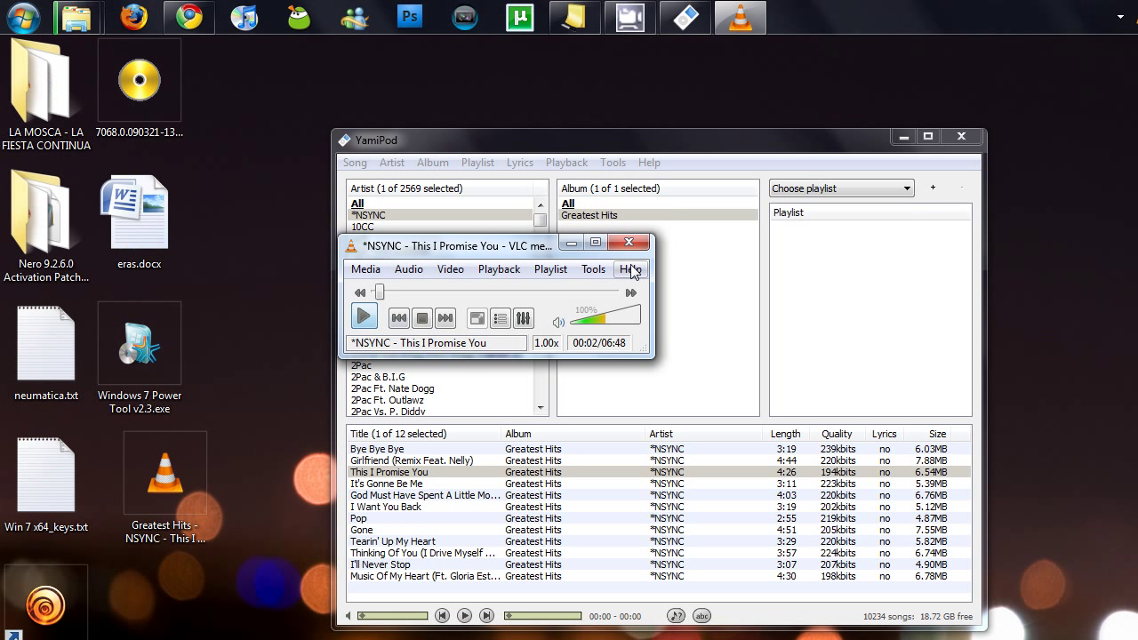
left_click(637, 128)
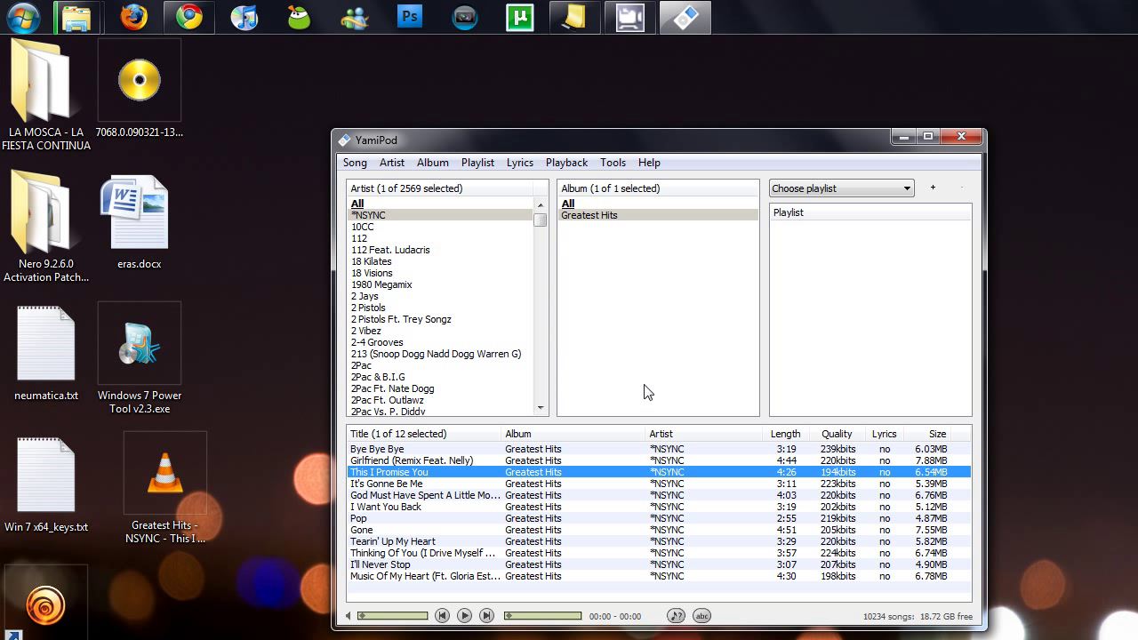
Step: Examine YamiPod's commands for lyrics, albums and iPod tools, including the advanced ones for removing duplicates and finding lost music
left_click_drag(562, 142, 547, 101)
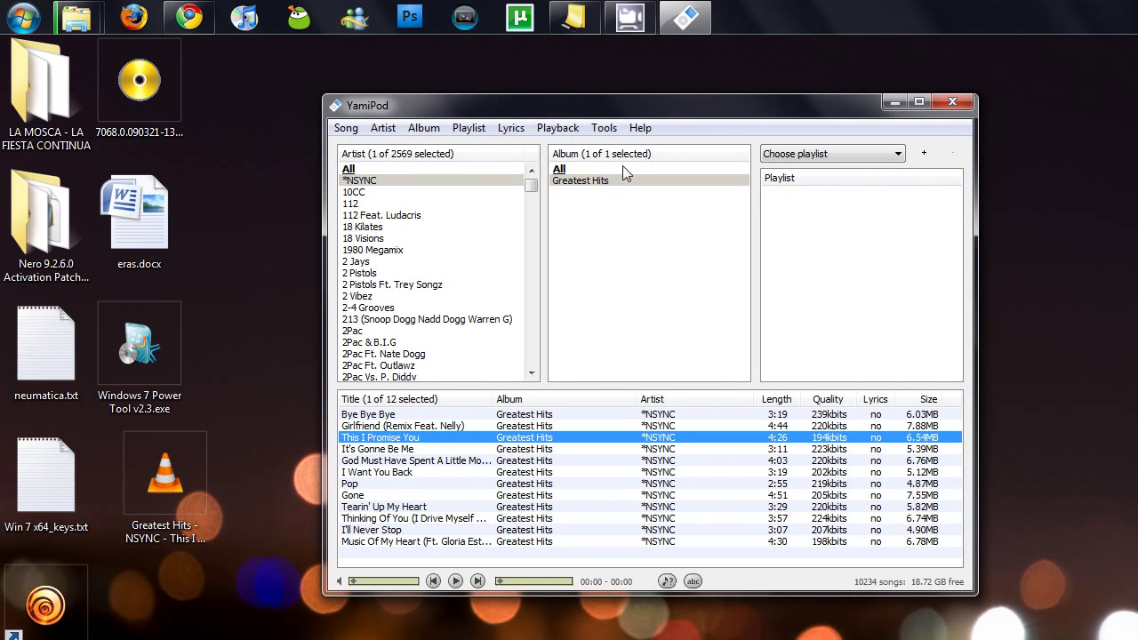
left_click(516, 134)
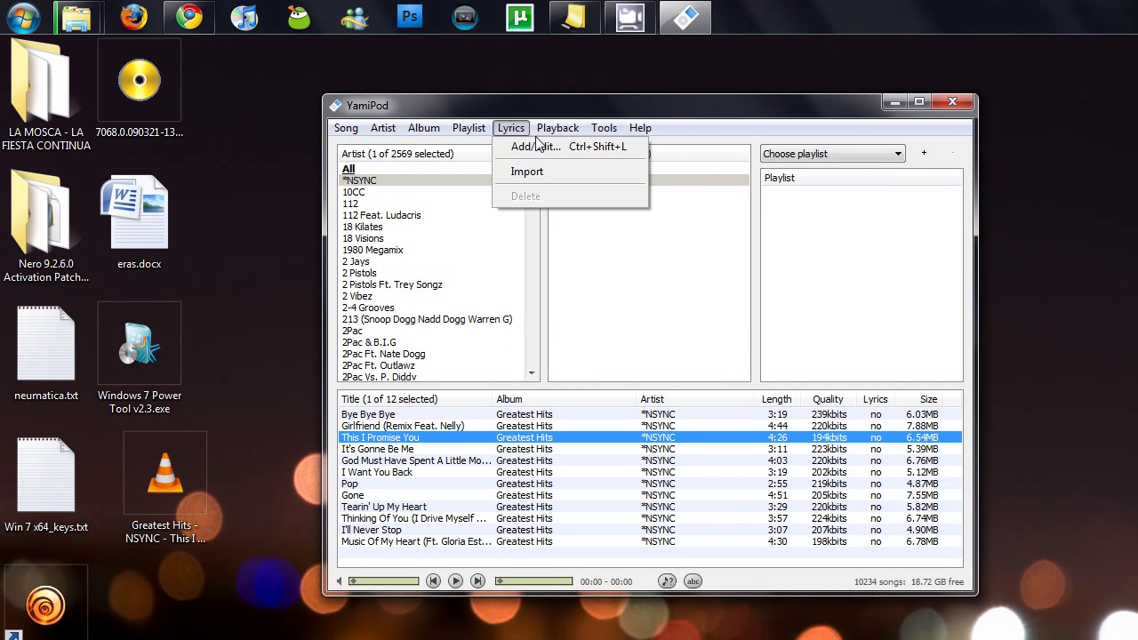
mouse_move(493, 132)
mouse_move(436, 133)
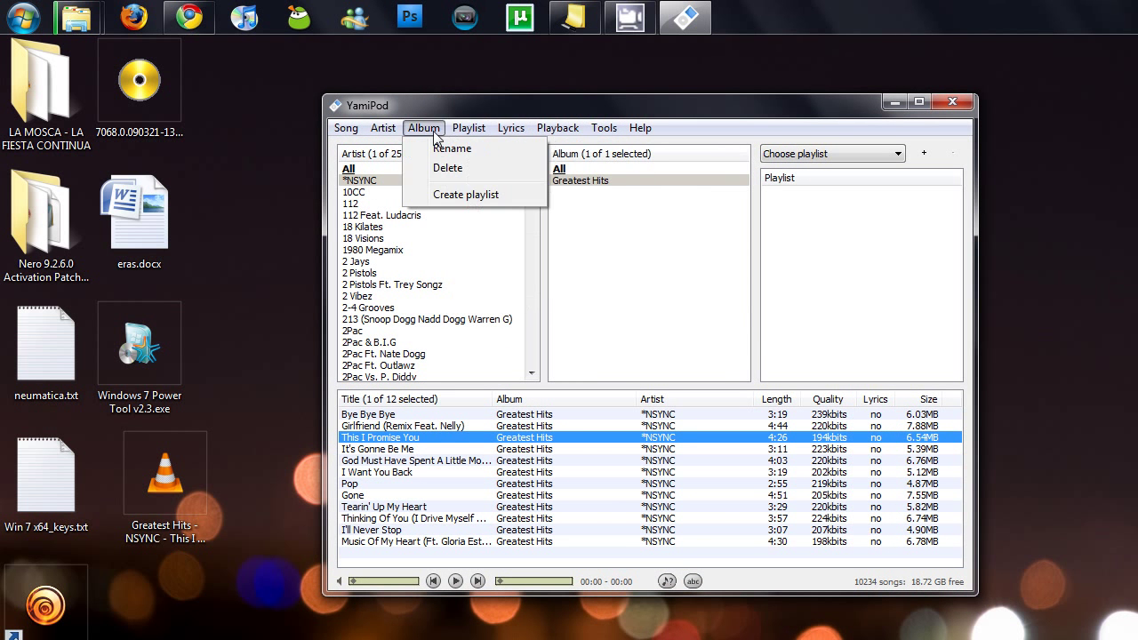
mouse_move(540, 139)
mouse_move(605, 126)
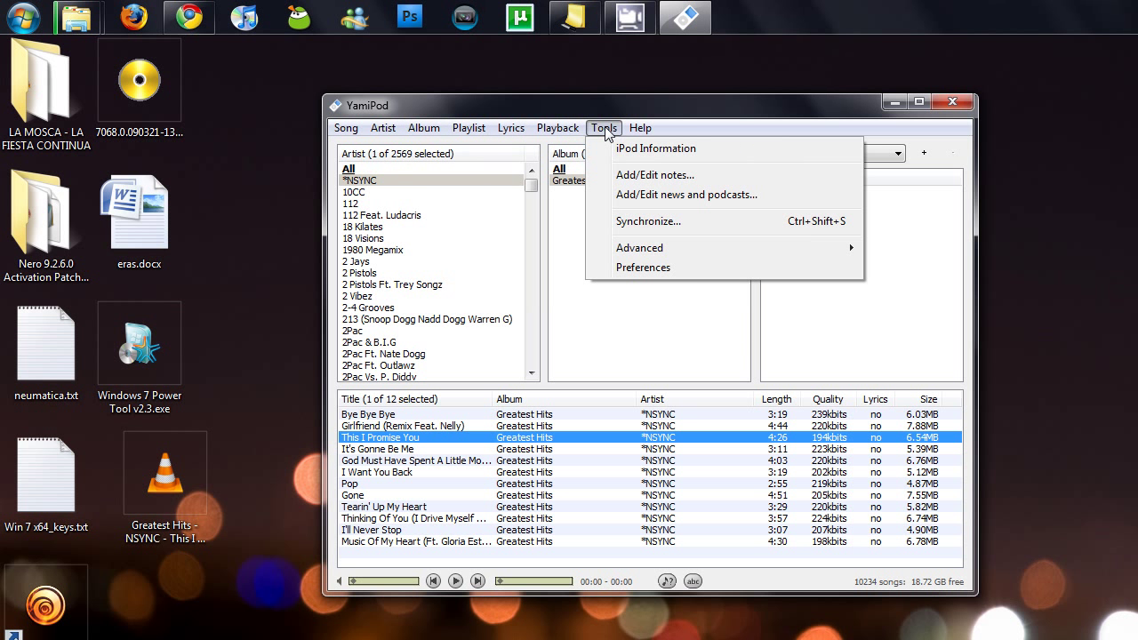
mouse_move(707, 247)
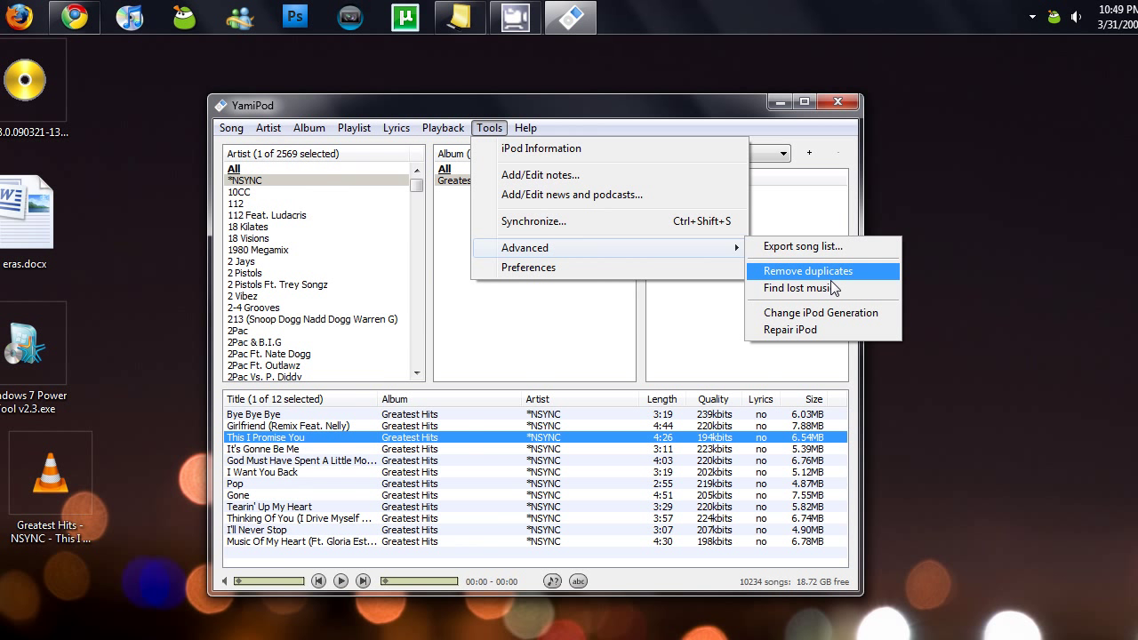
left_click(722, 108)
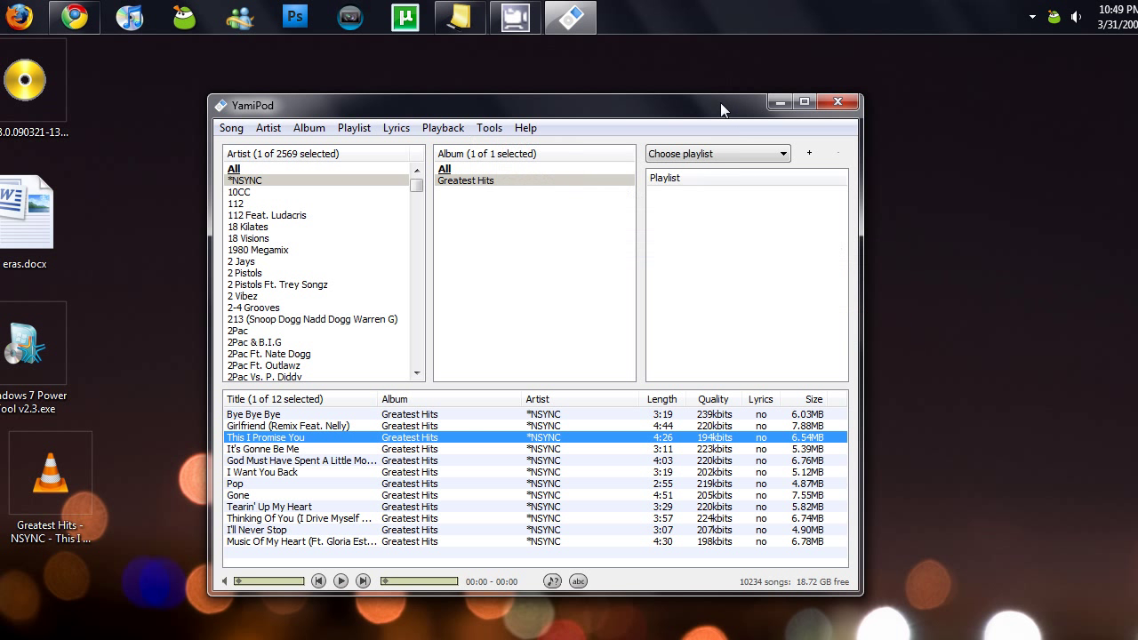
left_click_drag(721, 108, 691, 101)
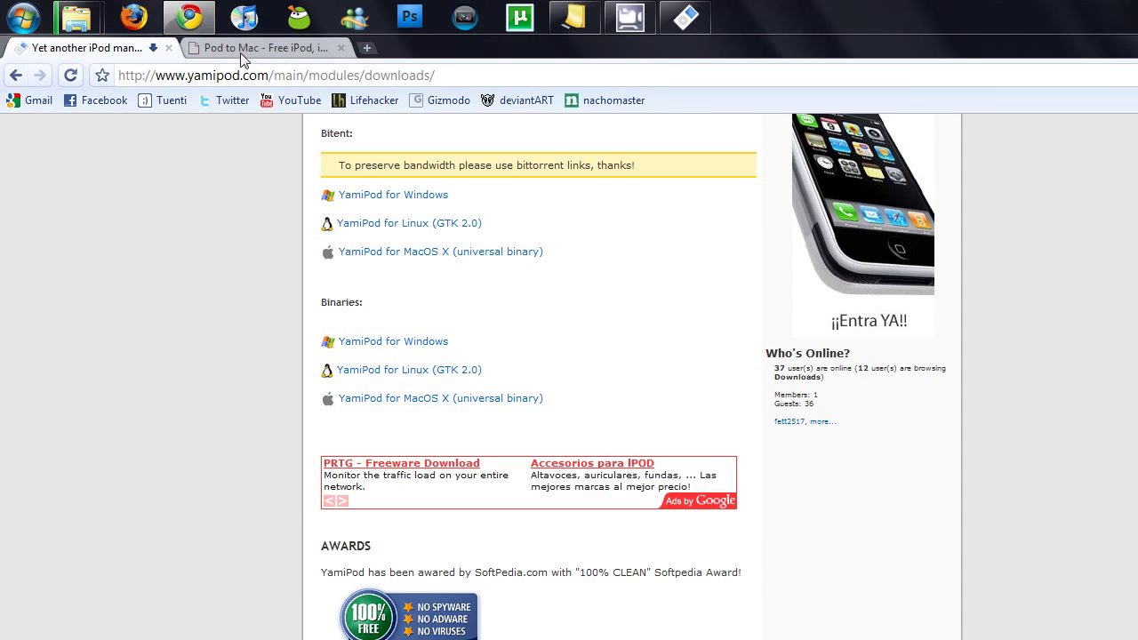
Step: Review the Pod to Mac website in Chrome down to its download link, and minimize the browser
left_click(241, 55)
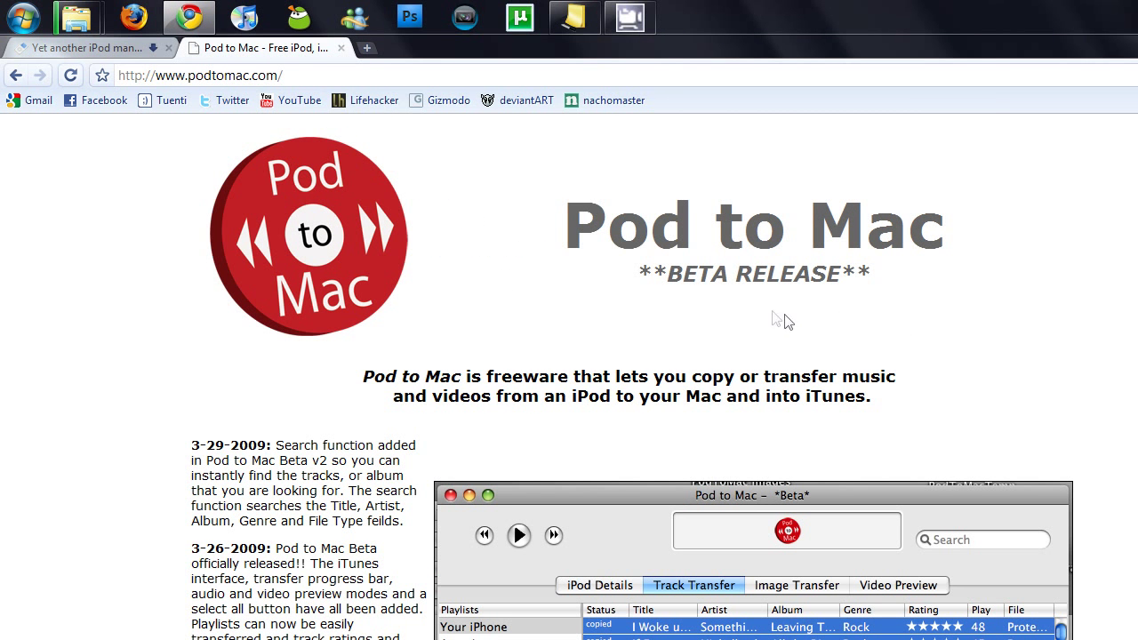
left_click_drag(641, 274, 876, 281)
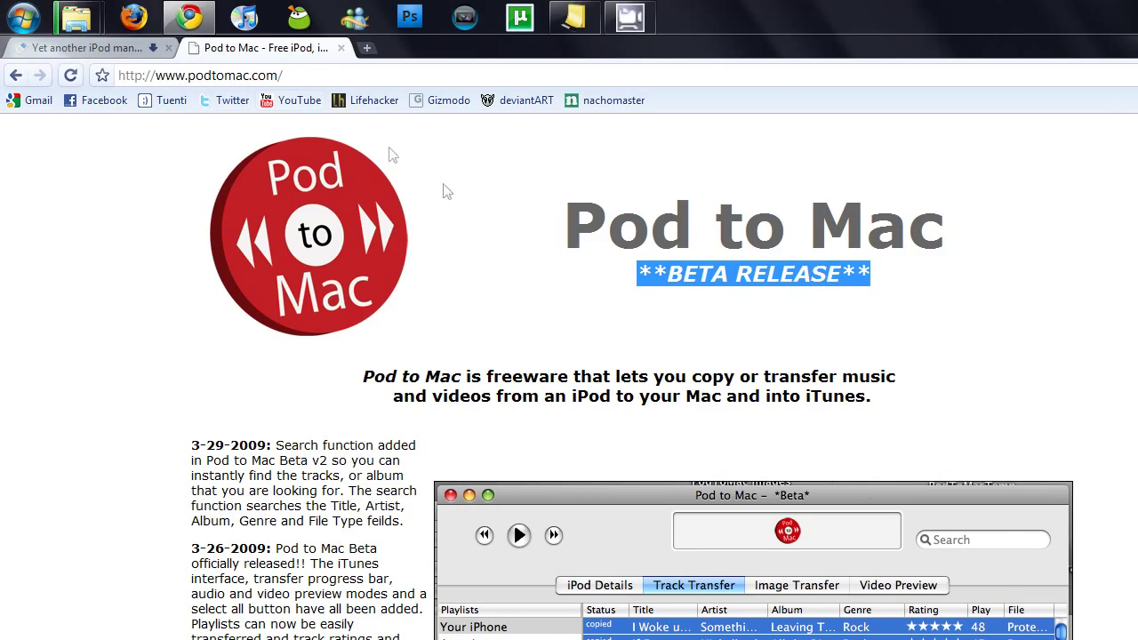
scroll(765, 396, "down", 5)
scroll(779, 396, "up", 3)
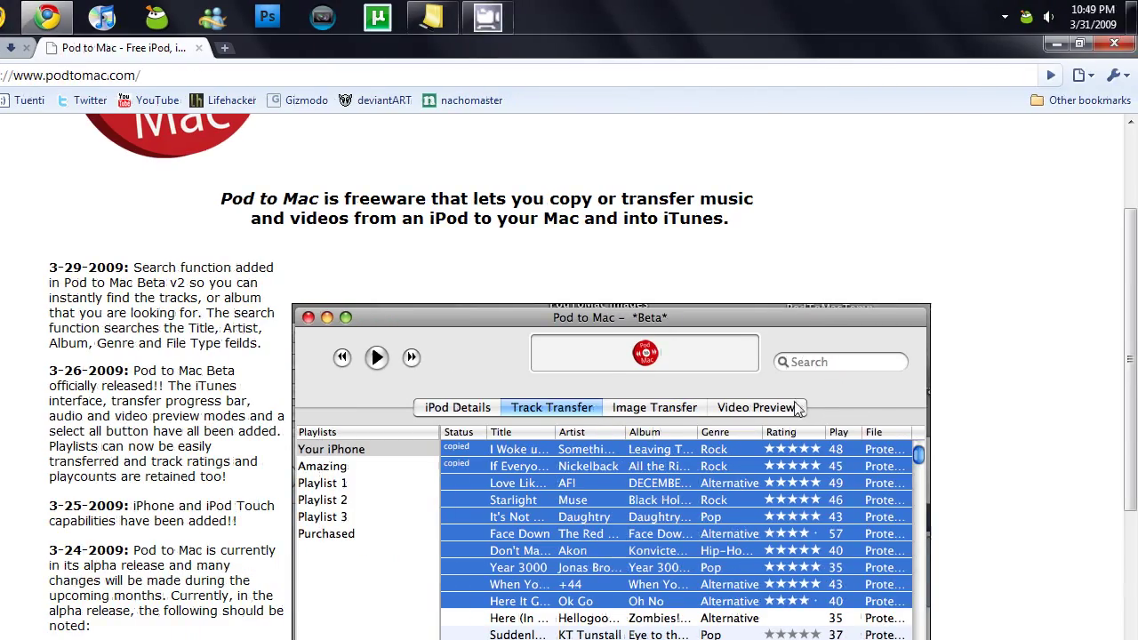
scroll(918, 406, "down", 2)
scroll(777, 406, "down", 5)
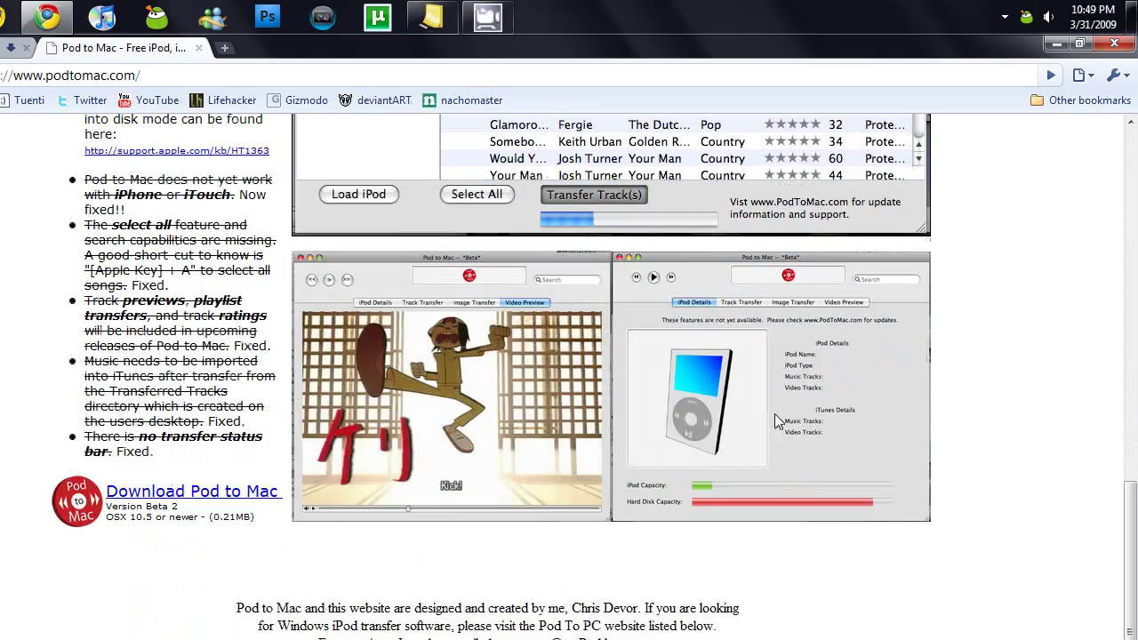
left_click(1055, 45)
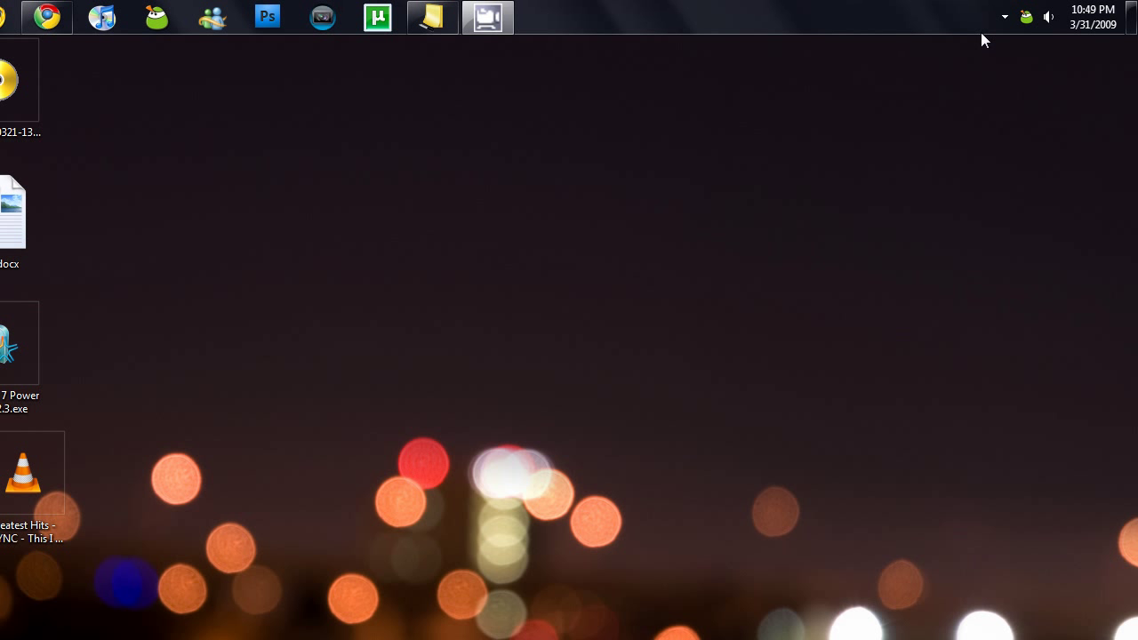
Step: Show the hidden notification area icons
left_click(1004, 17)
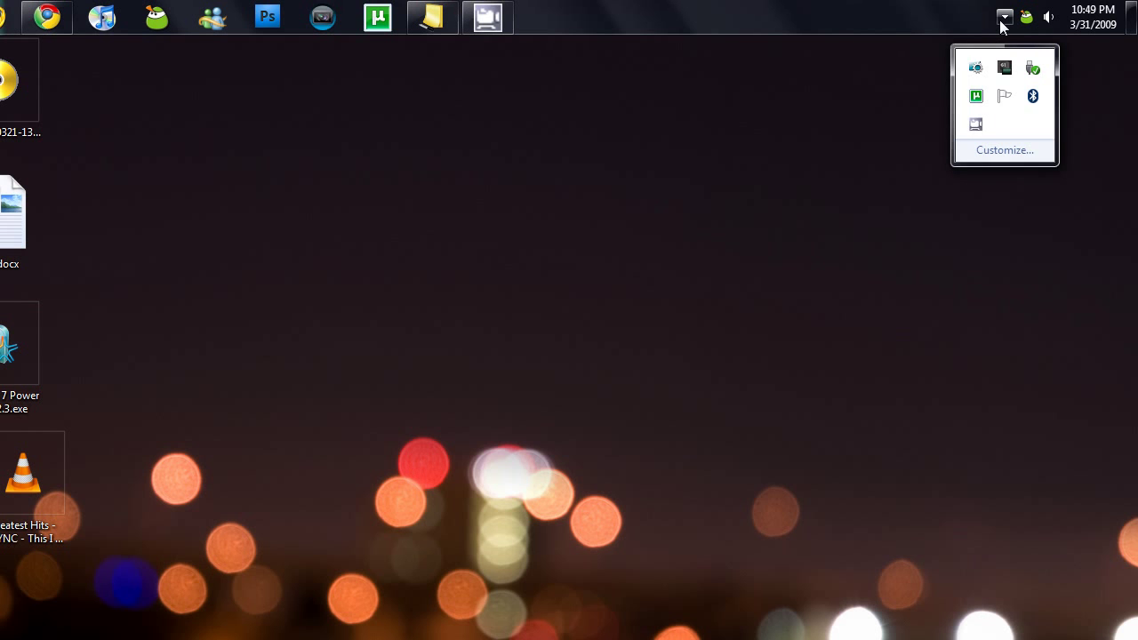